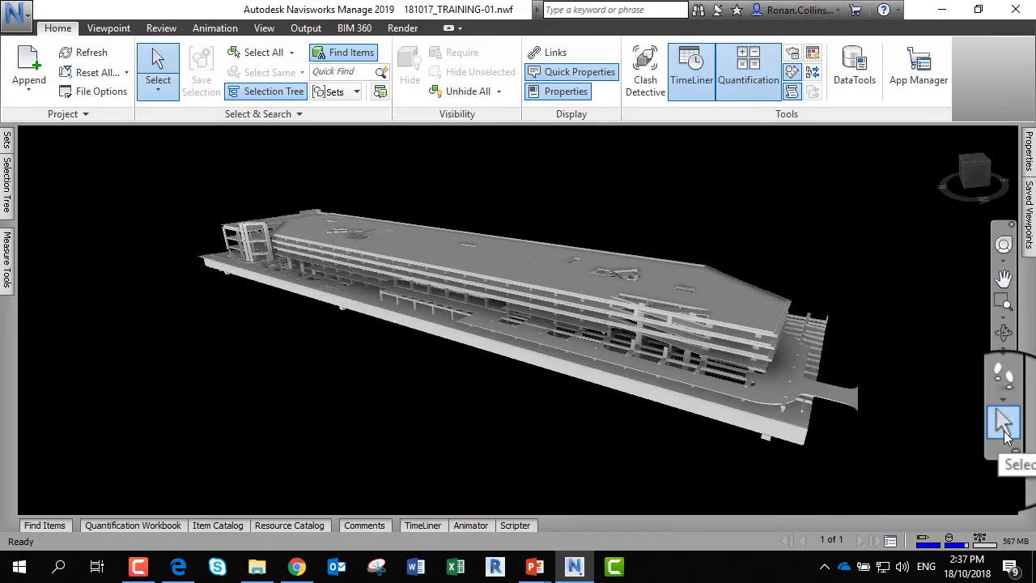
# - Pan the car park model up and to the right across the viewport
pyautogui.click(1003, 278)
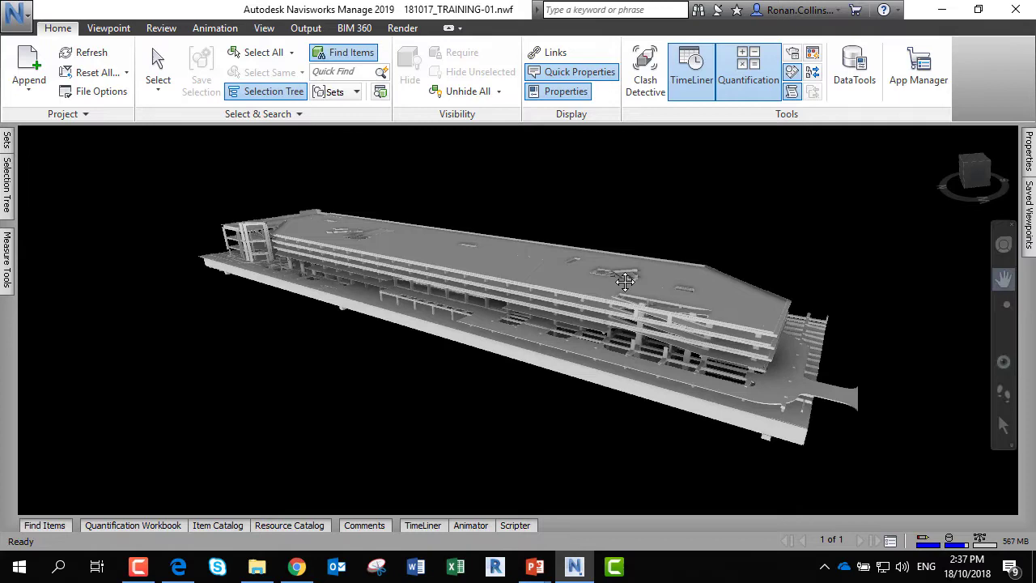
pyautogui.moveTo(497, 273); pyautogui.dragTo(536, 227)
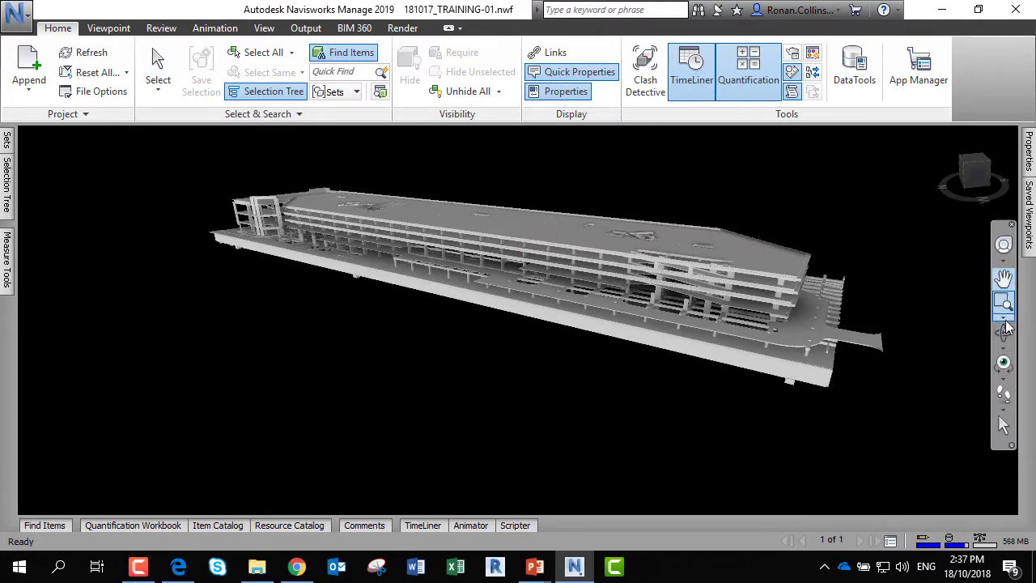
# - Use Zoom Window to box and enlarge the car park's ramp end and lower decks
pyautogui.click(1004, 319)
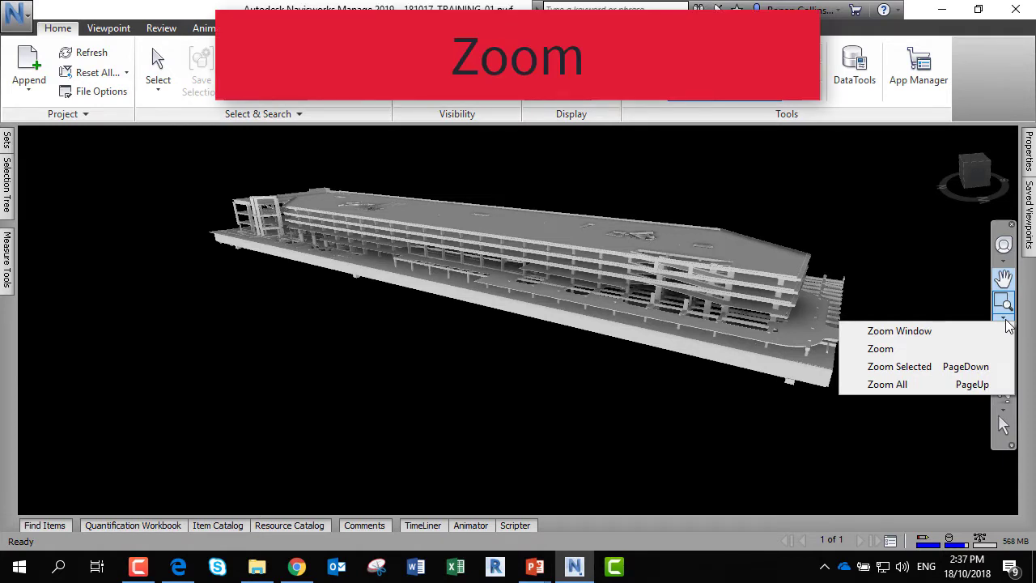
pyautogui.click(907, 330)
pyautogui.click(523, 221)
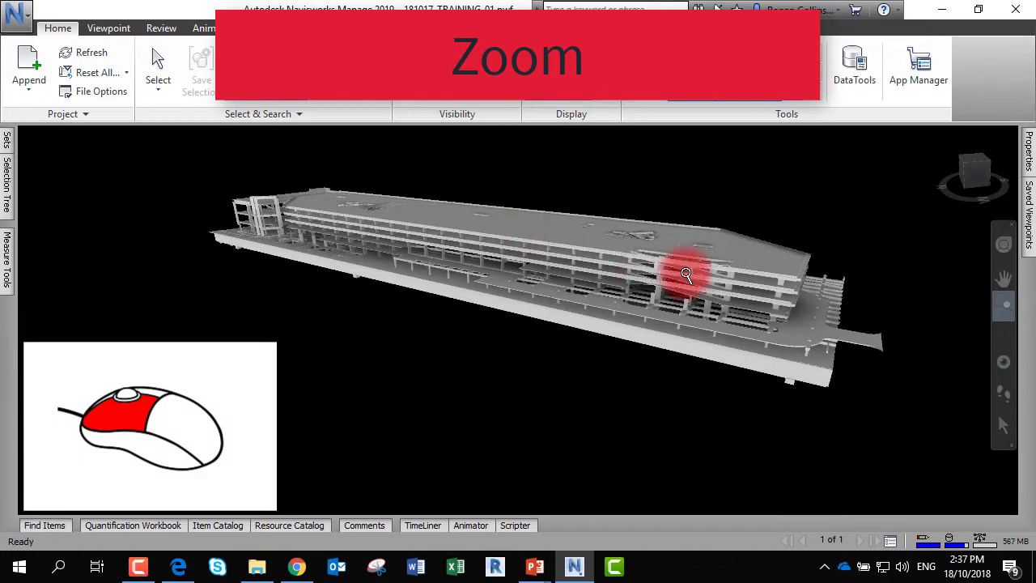
pyautogui.moveTo(581, 227); pyautogui.dragTo(669, 293)
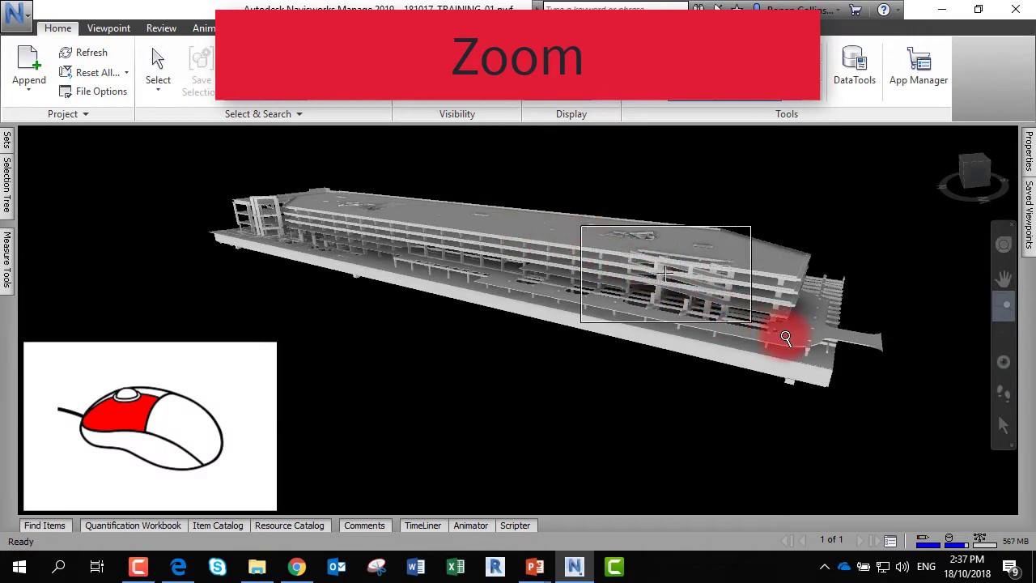
pyautogui.moveTo(792, 340); pyautogui.dragTo(789, 342)
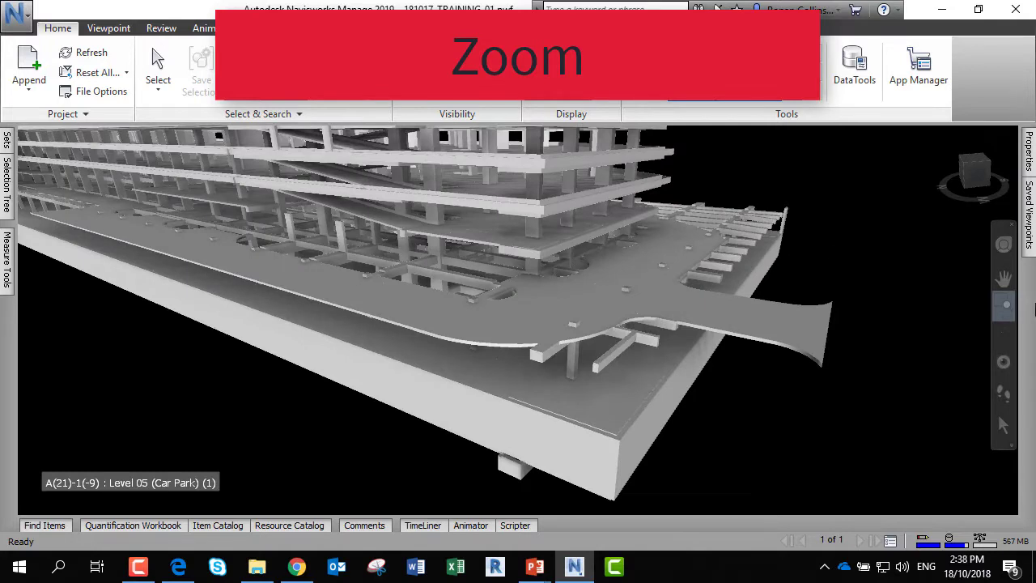
# - Switch to plain Zoom, zoom in on the ramp end, then wheel-zoom in and back out
pyautogui.click(1004, 324)
pyautogui.click(882, 350)
pyautogui.moveTo(416, 251)
pyautogui.mouseDown()
pyautogui.moveTo(347, 221)
pyautogui.moveTo(349, 236)
pyautogui.mouseUp()
pyautogui.moveTo(351, 321); pyautogui.dragTo(351, 302)
pyautogui.scroll(2, 350, 302)
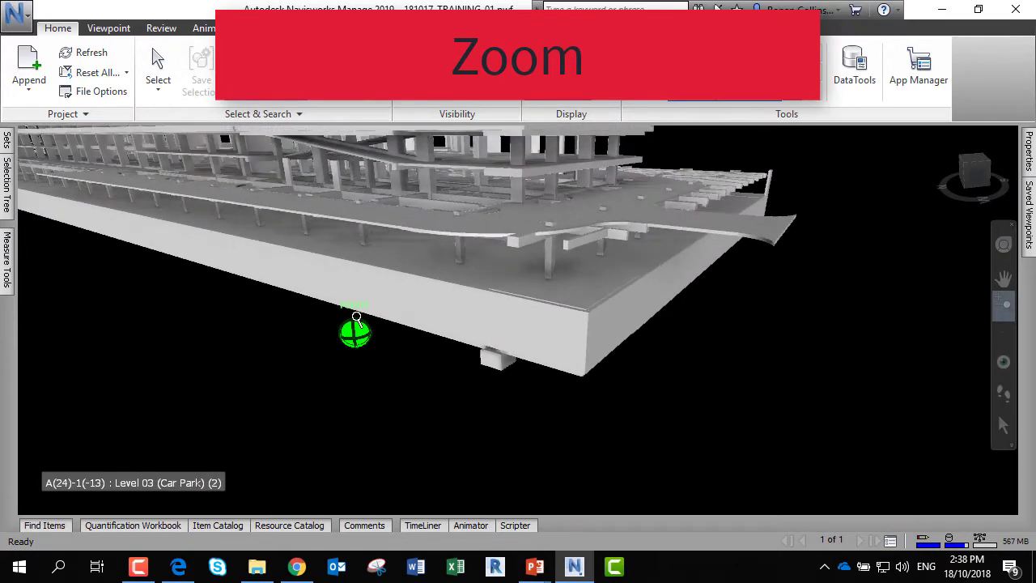
pyautogui.scroll(2, 377, 235)
pyautogui.scroll(5, 414, 245)
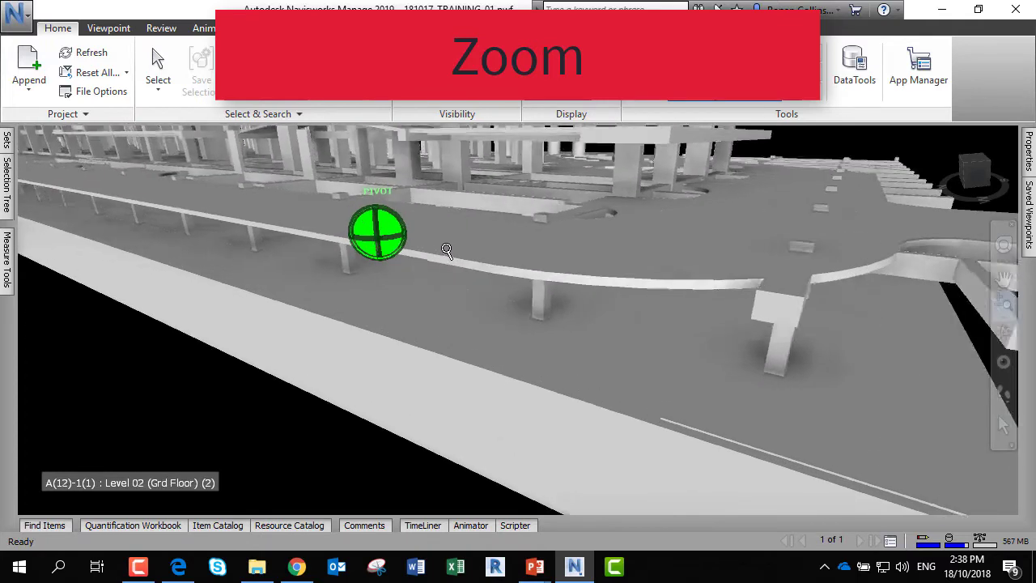
pyautogui.scroll(-6, 510, 255)
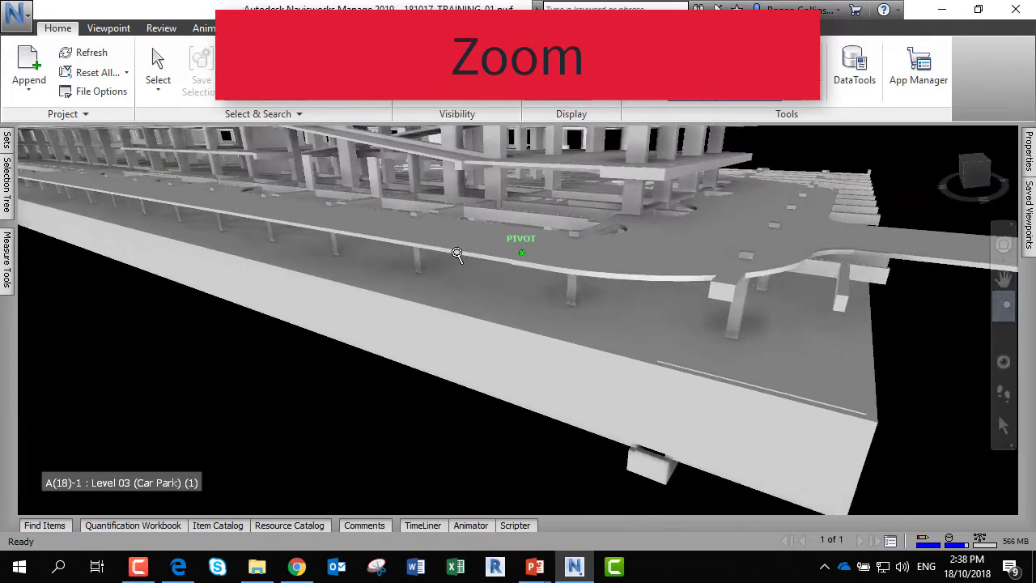
# - Select the blue parking strip on the lower deck and zoom to fit it
pyautogui.click(1001, 318)
pyautogui.click(922, 370)
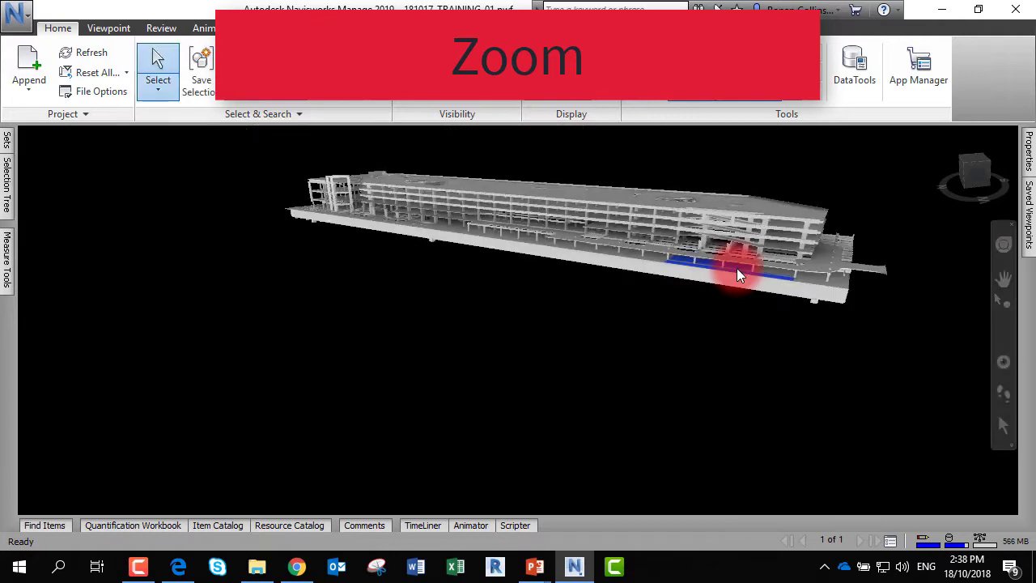
pyautogui.click(1004, 306)
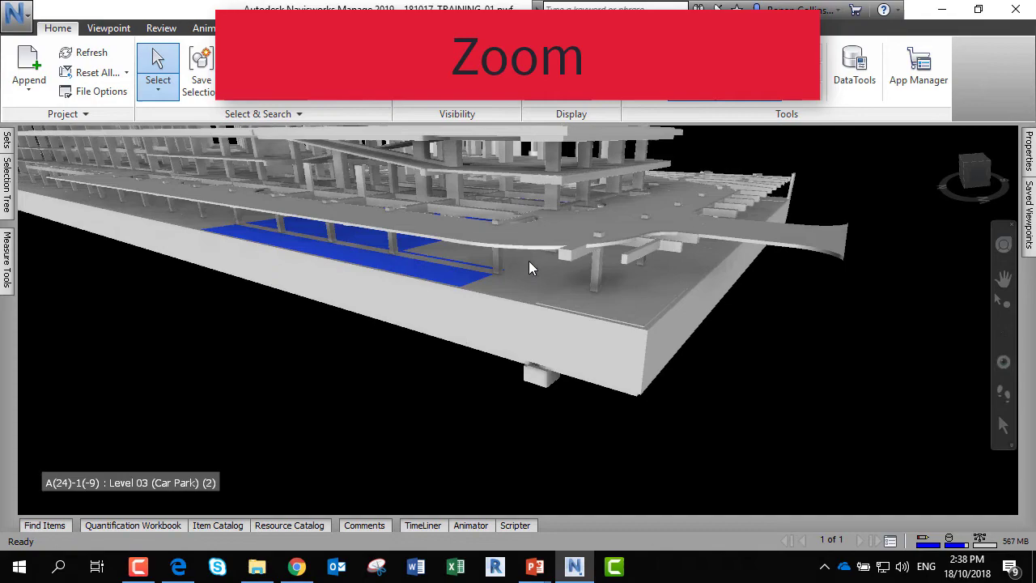
# - Apply Zoom All so the entire car park fits the view
pyautogui.click(1003, 305)
pyautogui.click(1006, 324)
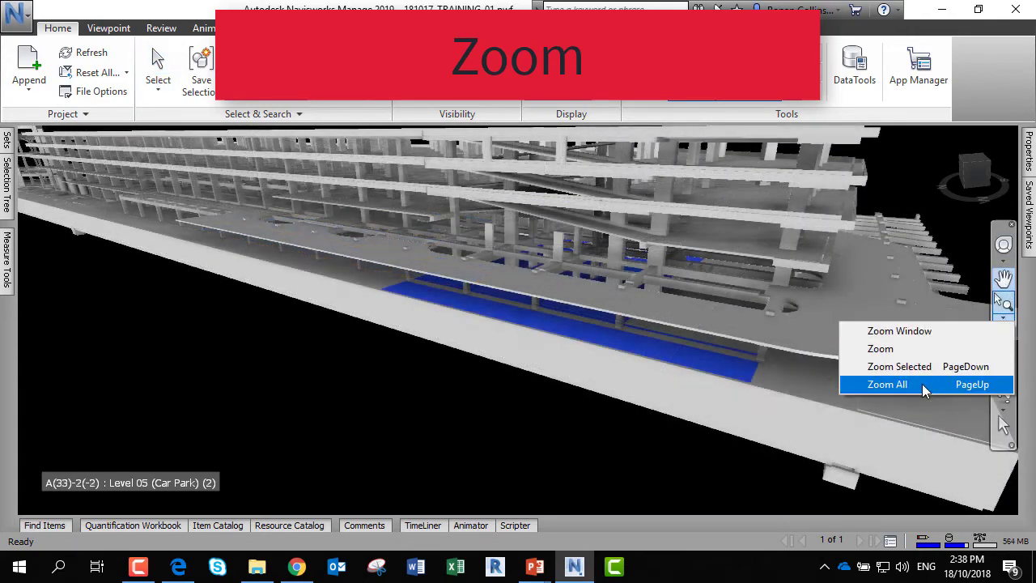
pyautogui.click(922, 384)
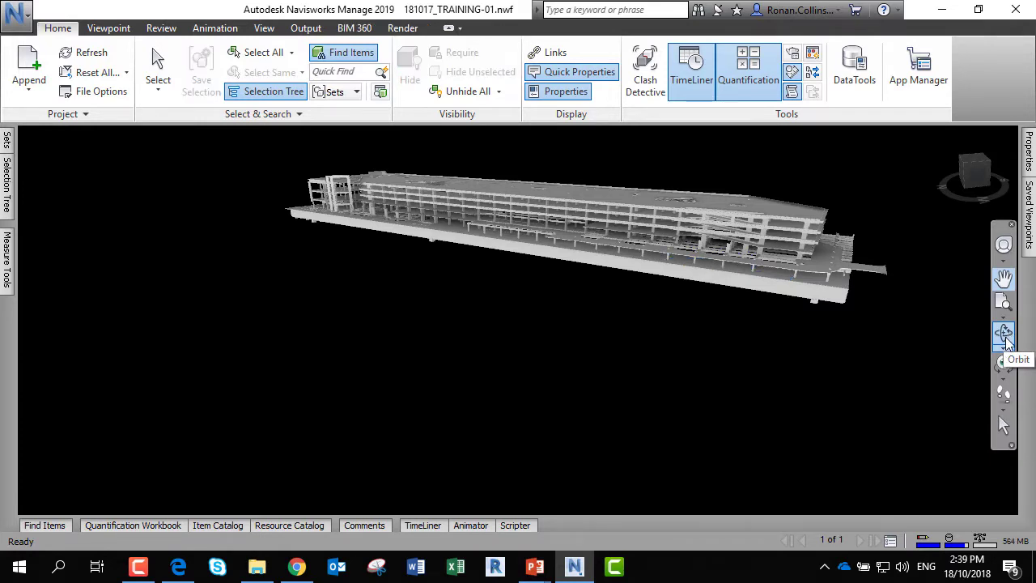
# - Choose an orbit mode and orbit the car park to look down on its roof
pyautogui.click(1004, 350)
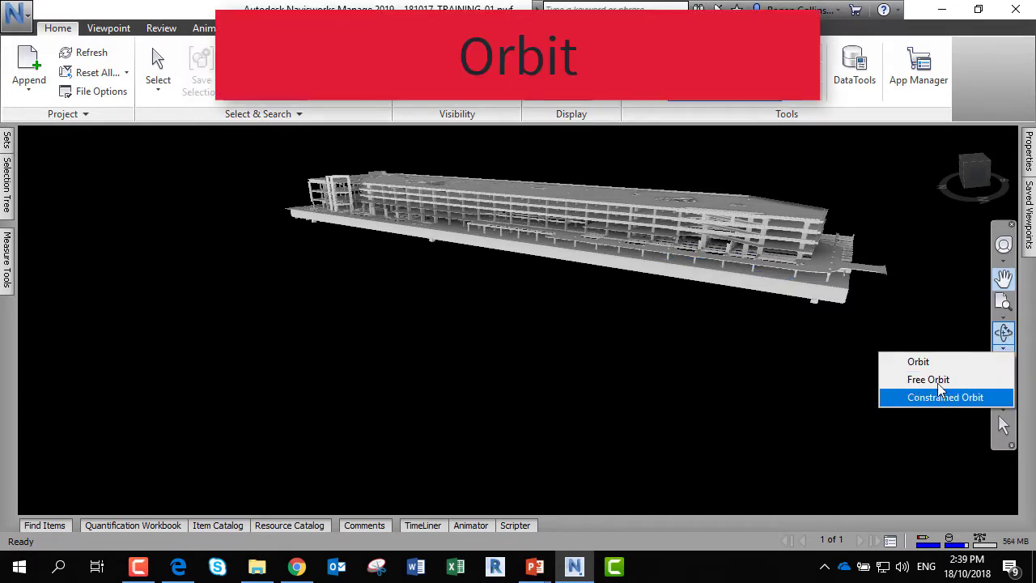
pyautogui.click(1005, 334)
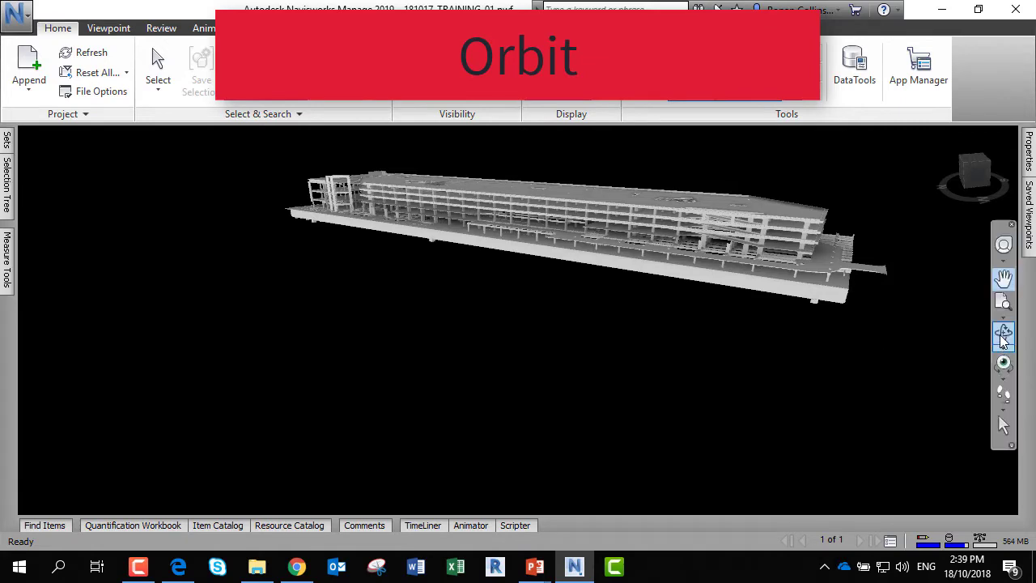
pyautogui.moveTo(648, 219)
pyautogui.mouseDown()
pyautogui.moveTo(671, 236)
pyautogui.moveTo(653, 246)
pyautogui.moveTo(296, 216)
pyautogui.moveTo(638, 247)
pyautogui.mouseUp()
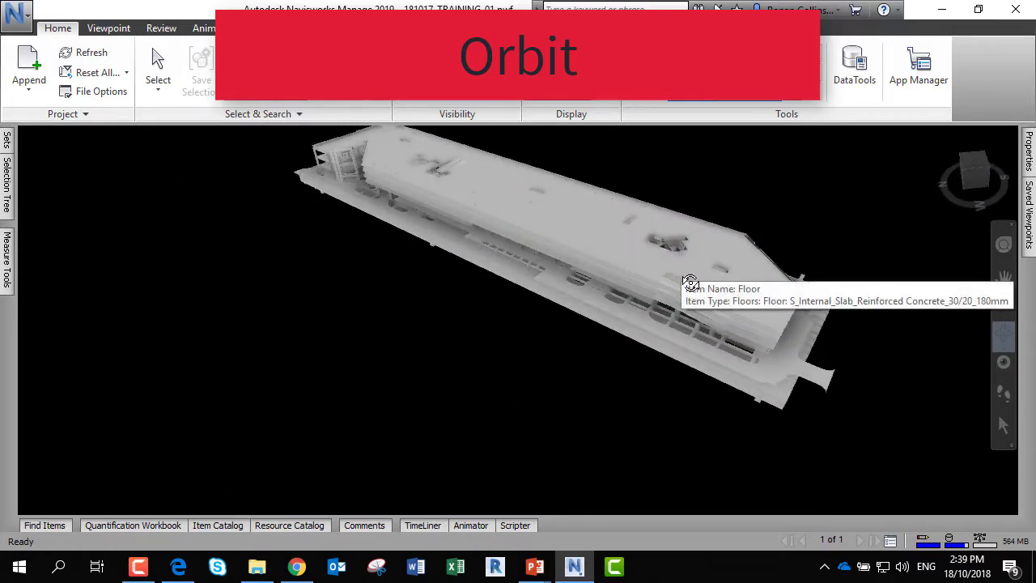
pyautogui.moveTo(693, 294); pyautogui.dragTo(701, 301)
# - Zoom, pan and orbit to a flatter, low close-up along the stacked decks
pyautogui.scroll(5, 697, 301)
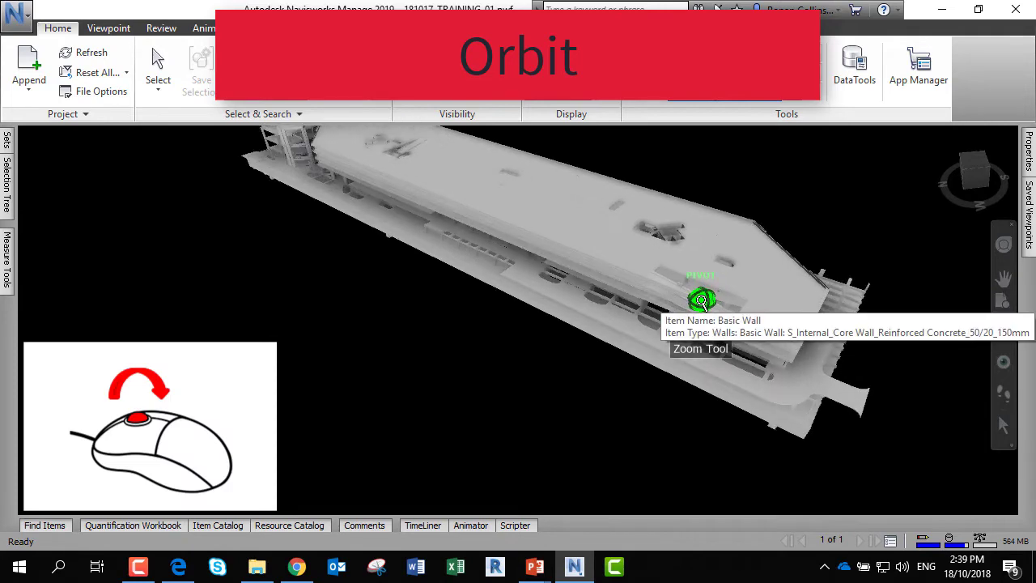
pyautogui.scroll(-5, 691, 301)
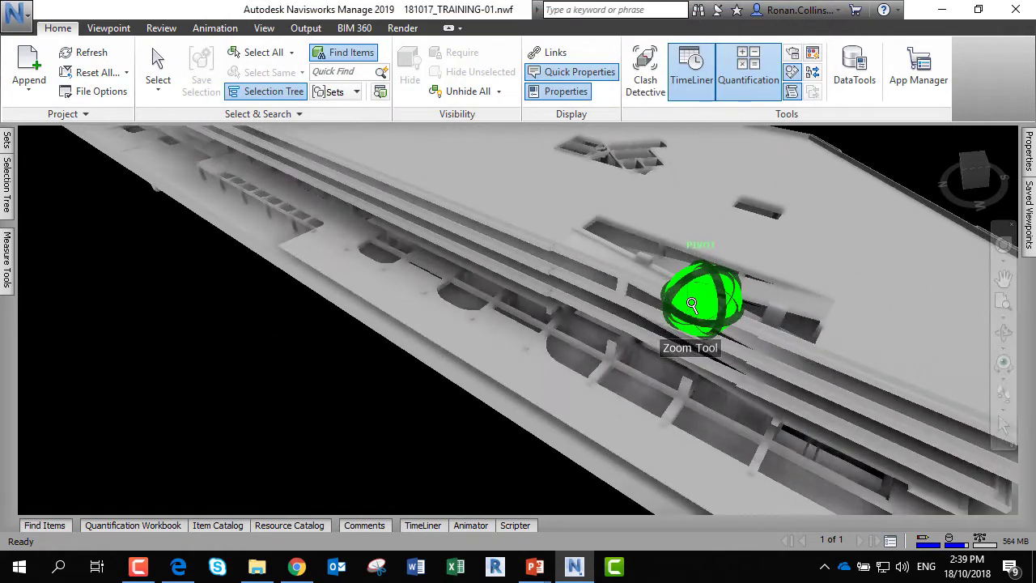
pyautogui.moveTo(647, 308); pyautogui.dragTo(666, 284)
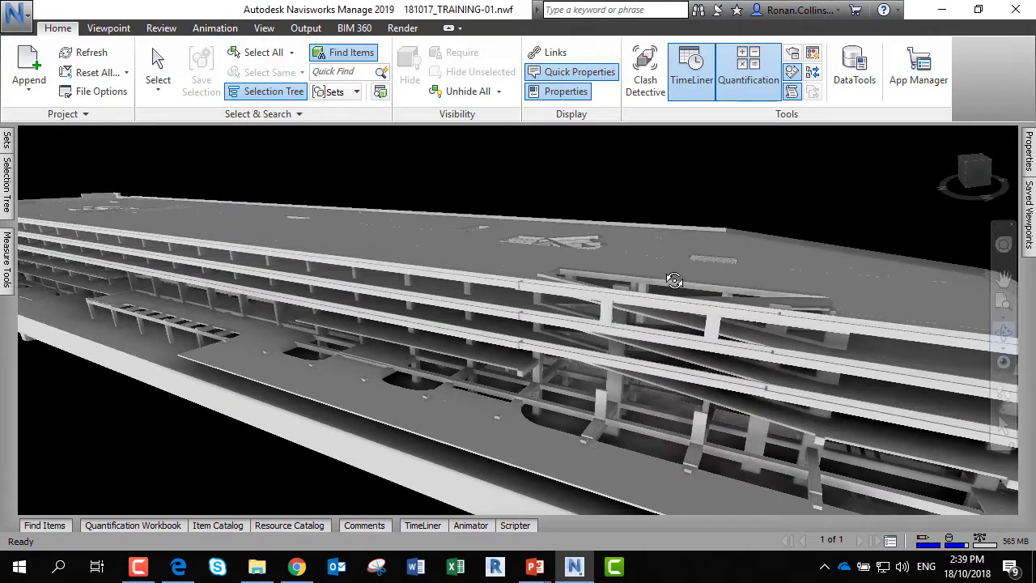
pyautogui.scroll(2, 601, 268)
pyautogui.moveTo(610, 263)
pyautogui.mouseDown(button='middle')
pyautogui.moveTo(537, 224)
pyautogui.moveTo(385, 198)
pyautogui.moveTo(393, 226)
pyautogui.moveTo(417, 243)
pyautogui.mouseUp(button='middle')
pyautogui.keyDown('shift'); pyautogui.moveTo(301, 217); pyautogui.dragTo(307, 243, button='middle'); pyautogui.keyUp('shift')
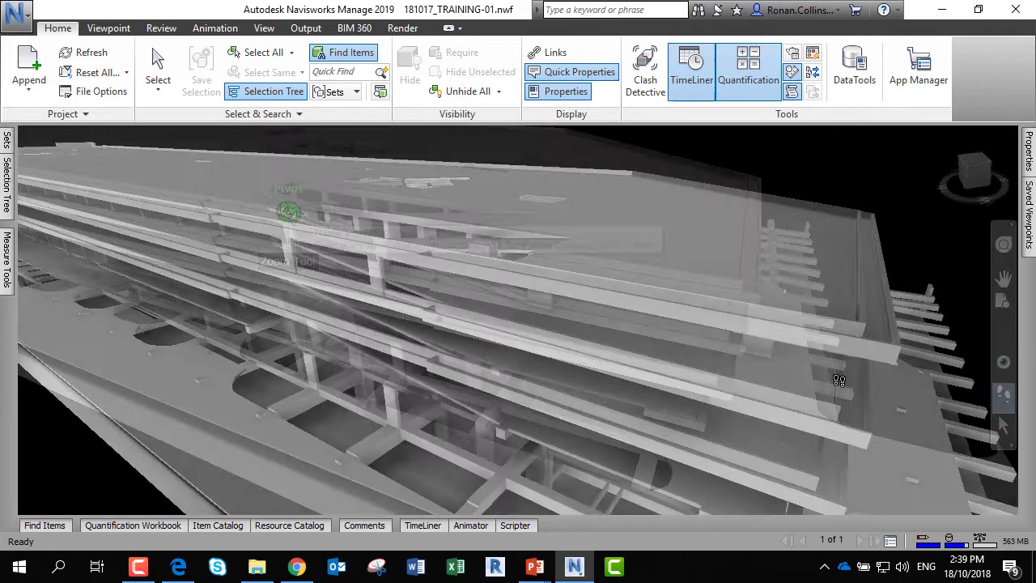
# - In Walk mode, move over the roof and down the Level 06 ramp between its walls
pyautogui.hotkey('ctrl', '2')
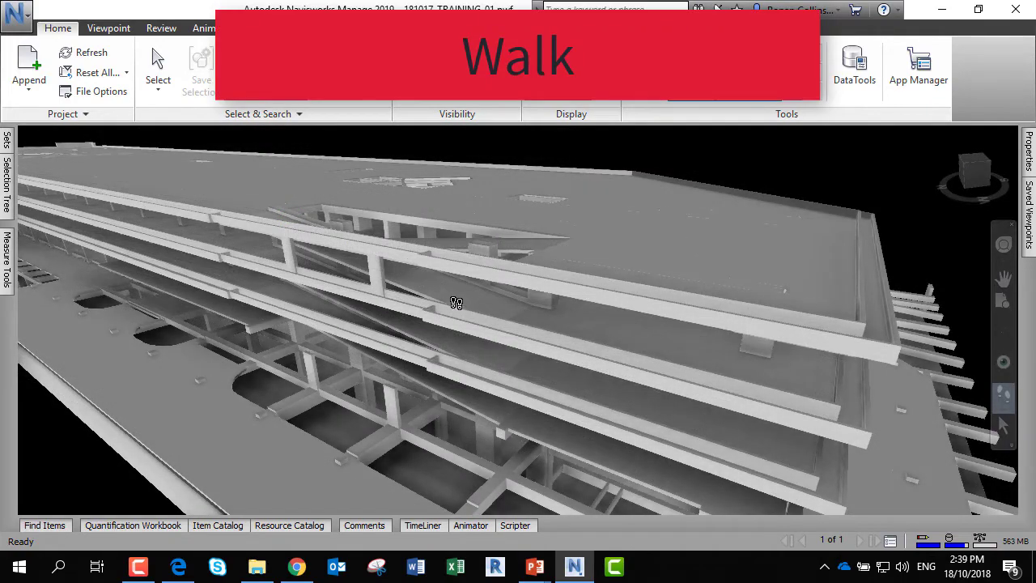
pyautogui.moveTo(456, 303); pyautogui.dragTo(506, 214)
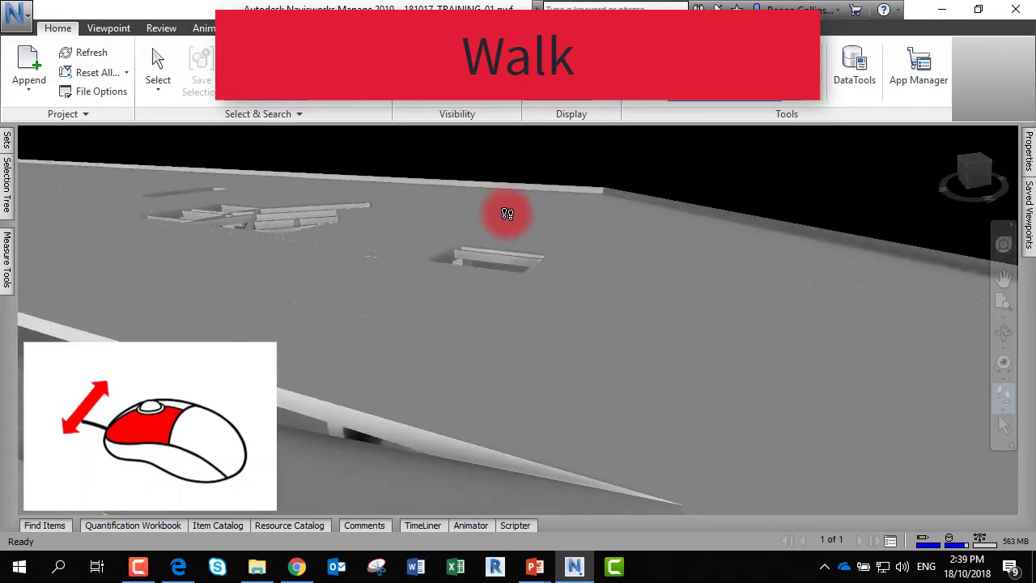
pyautogui.moveTo(403, 211); pyautogui.dragTo(486, 276)
pyautogui.moveTo(525, 318); pyautogui.dragTo(602, 234)
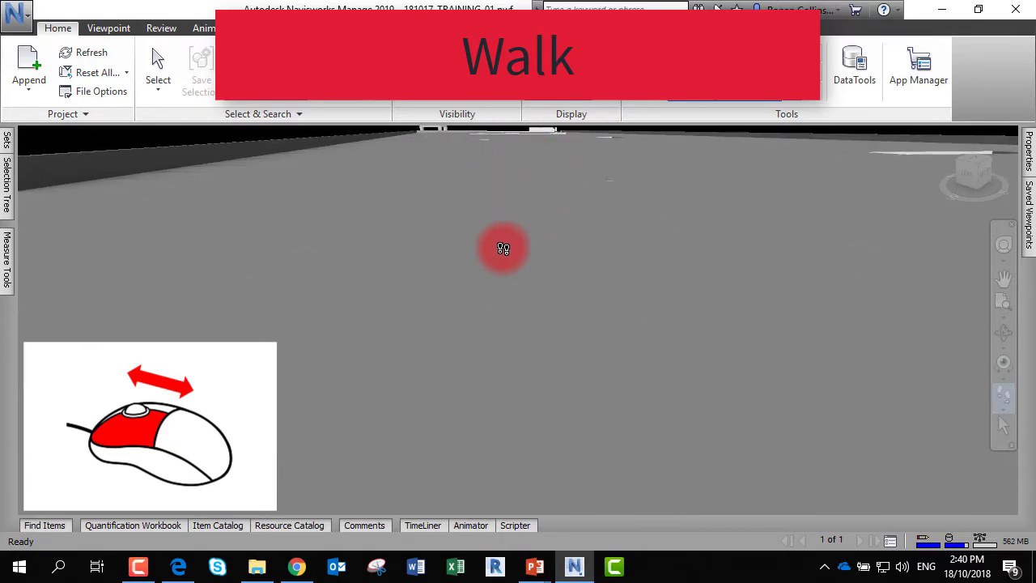
pyautogui.moveTo(503, 256); pyautogui.dragTo(567, 312)
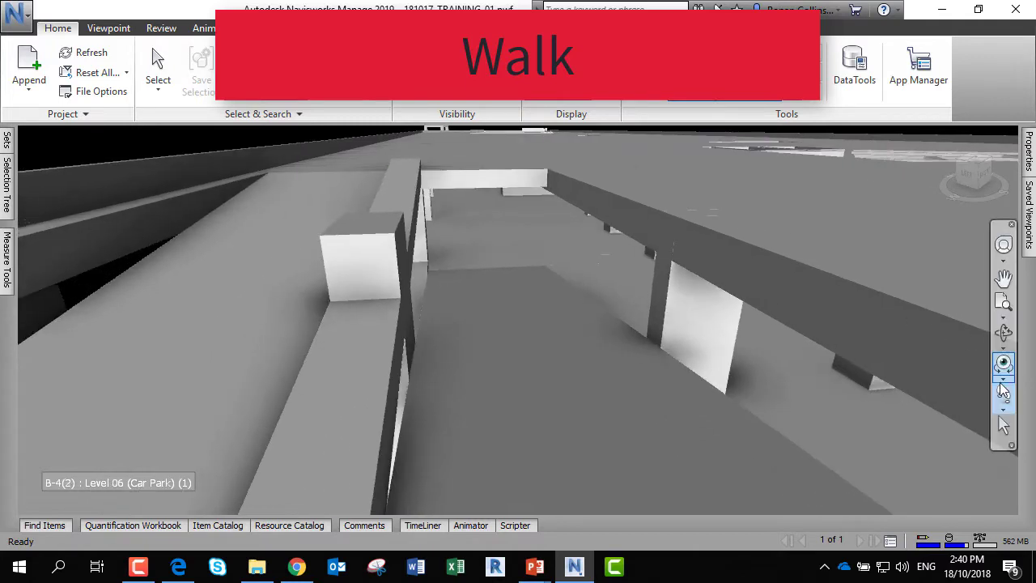
# - Enable Gravity and walk down the ramp onto Level 05, turning to face the columns
pyautogui.click(1002, 410)
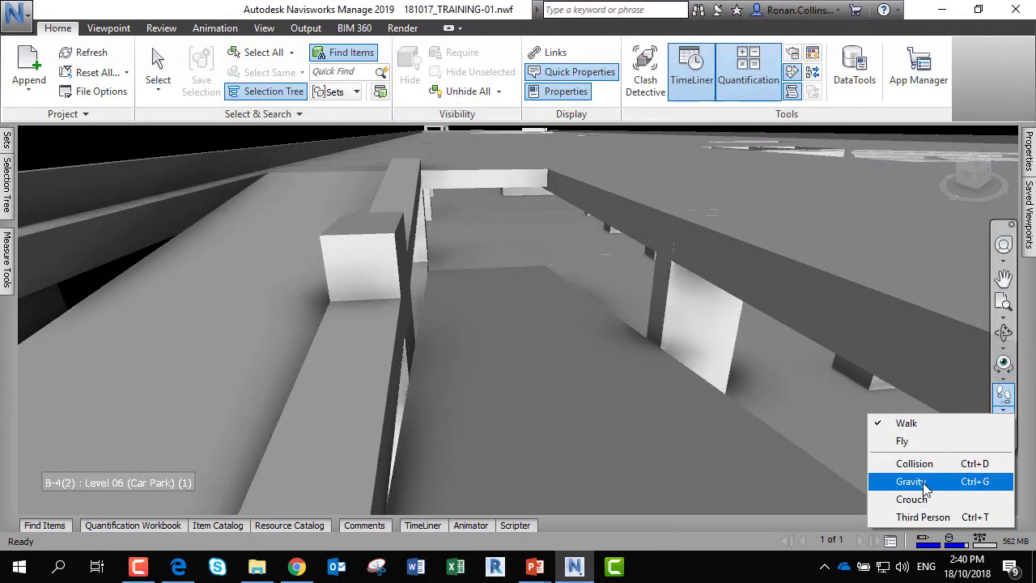
pyautogui.click(923, 483)
pyautogui.moveTo(658, 269); pyautogui.dragTo(632, 196)
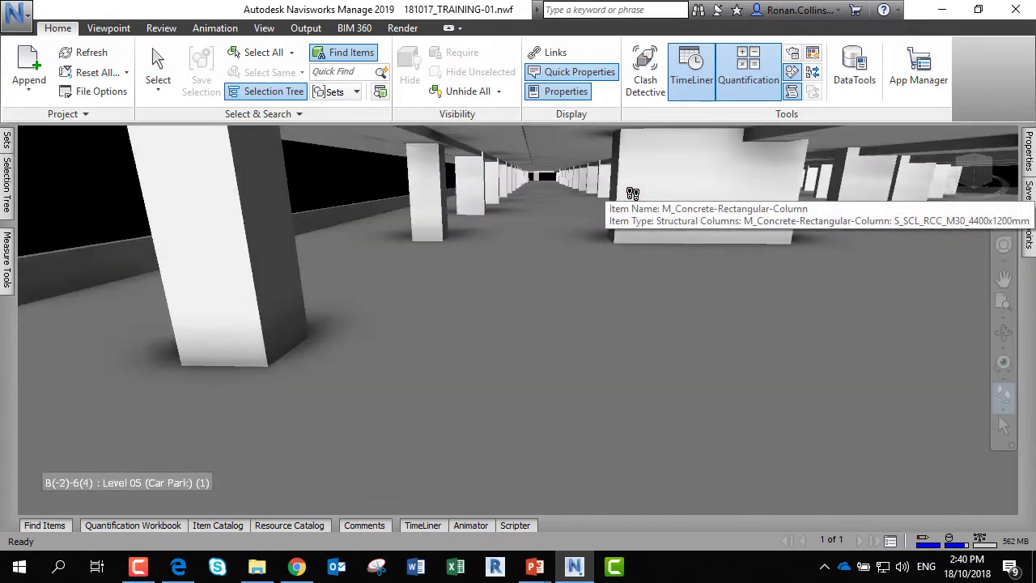
pyautogui.moveTo(704, 290); pyautogui.dragTo(955, 352)
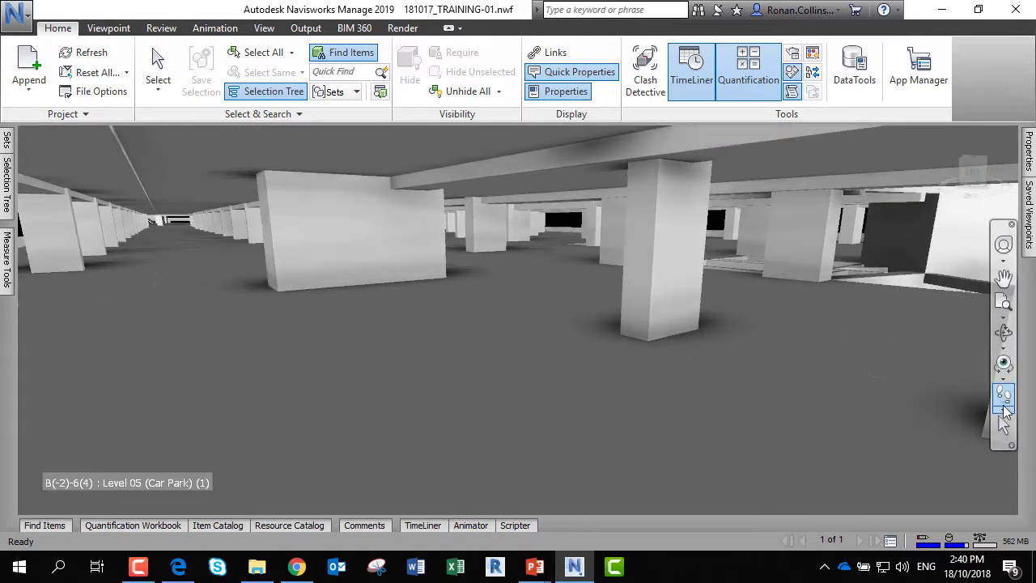
# - Enable Third Person and walk the avatar along a Level 05 aisle past pillars and beams
pyautogui.click(1004, 411)
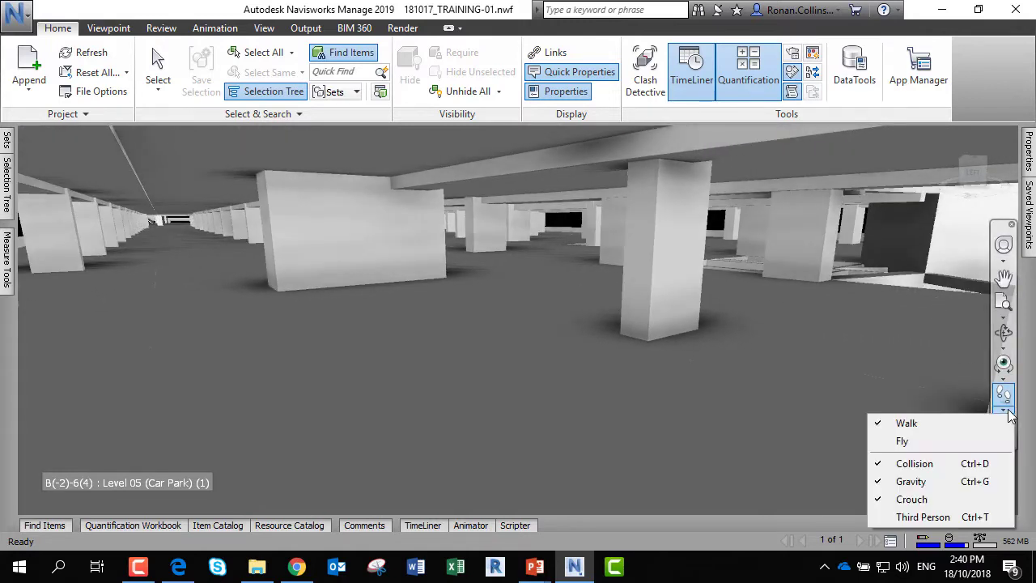
pyautogui.click(924, 517)
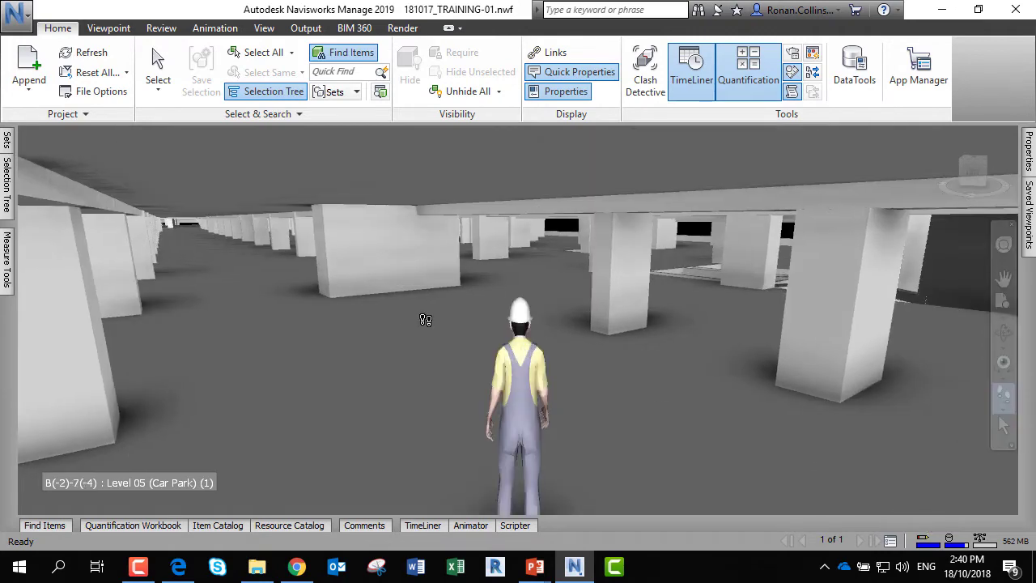
pyautogui.moveTo(425, 320); pyautogui.dragTo(478, 232)
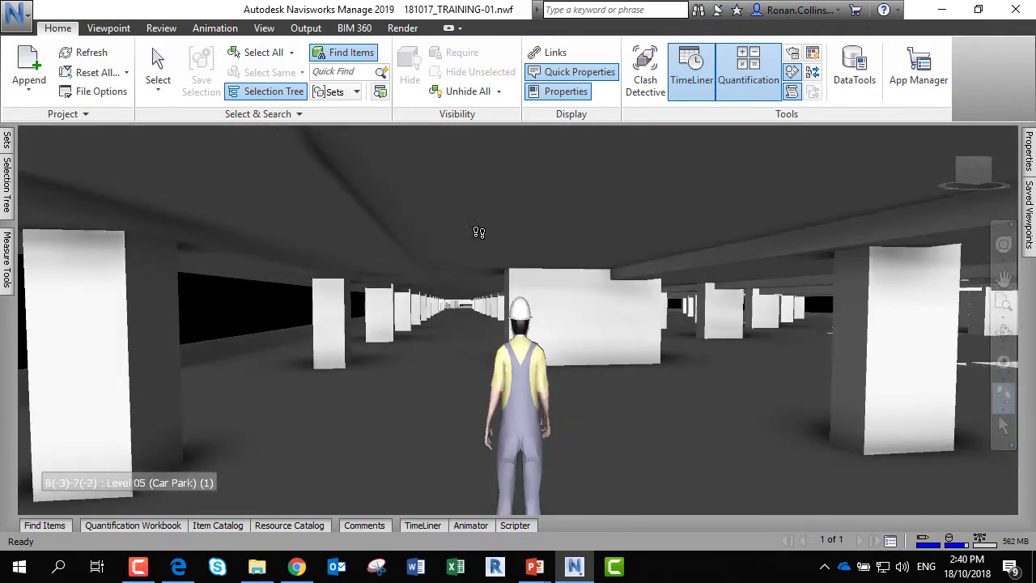
pyautogui.moveTo(539, 391); pyautogui.dragTo(420, 381)
pyautogui.moveTo(544, 357); pyautogui.dragTo(746, 373)
pyautogui.moveTo(678, 383); pyautogui.dragTo(610, 347)
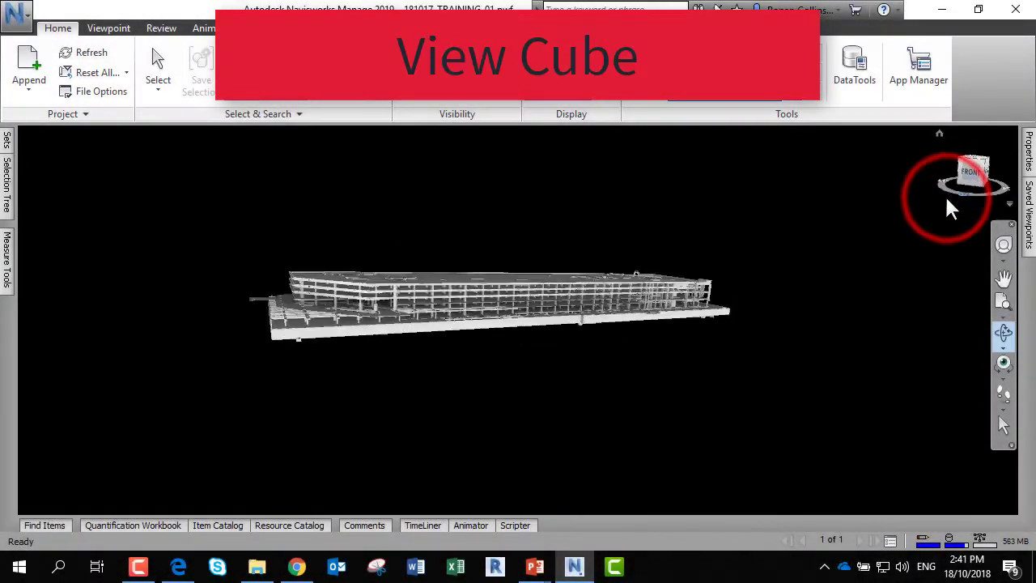
# - With the ViewCube, show the whole building, then corner, right-side and back views
pyautogui.click(951, 209)
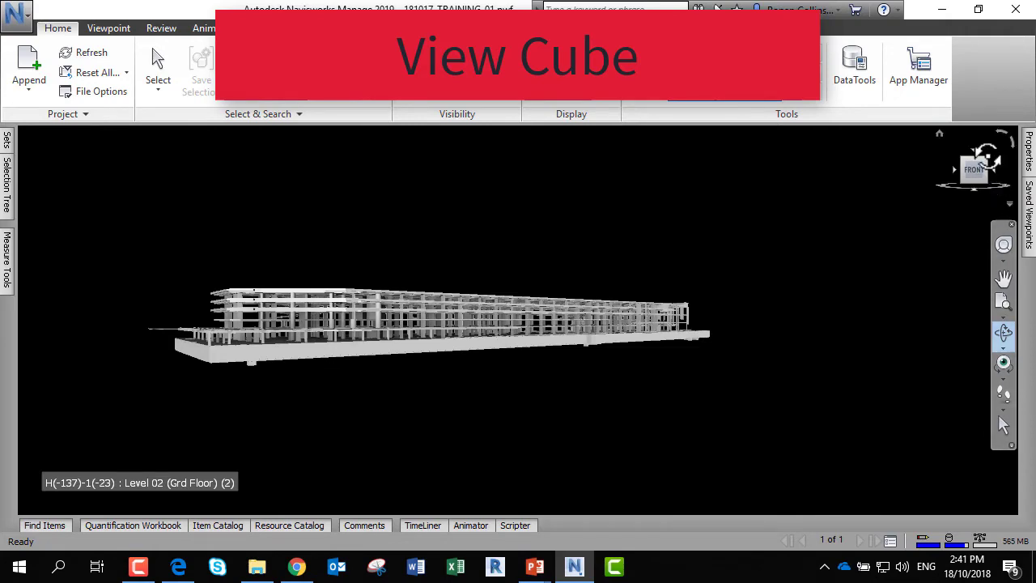
pyautogui.click(992, 172)
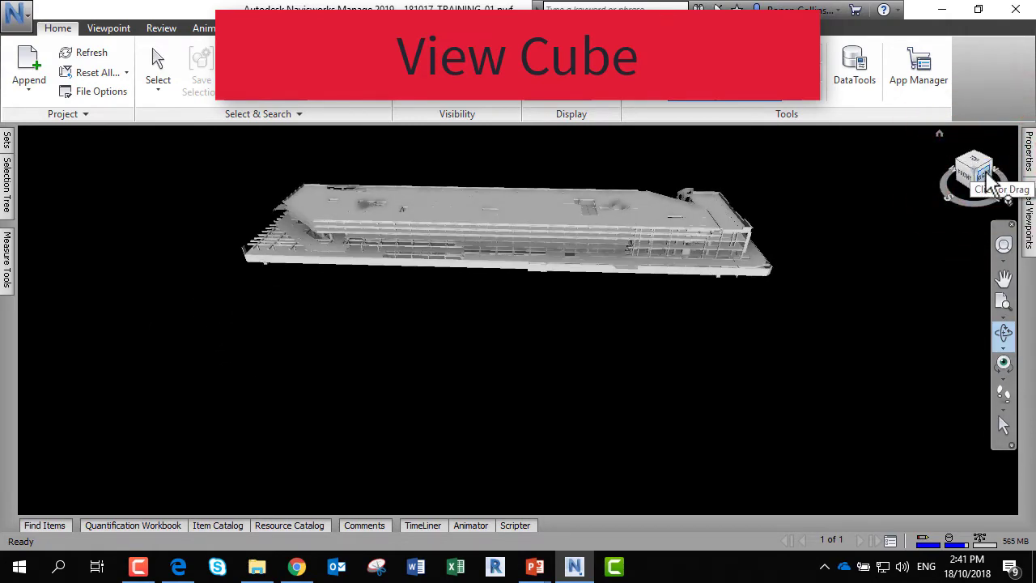
pyautogui.click(988, 181)
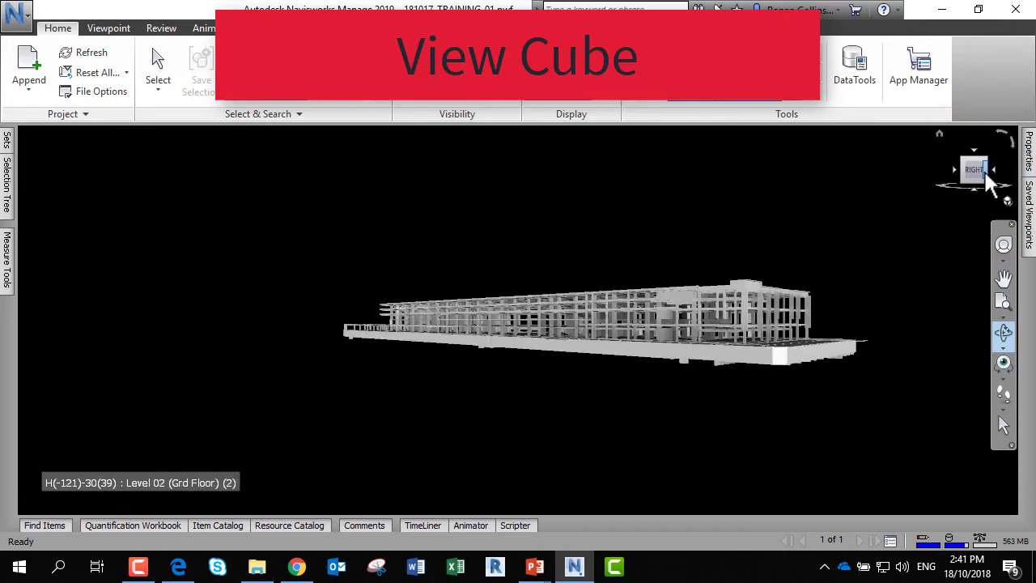
pyautogui.click(987, 160)
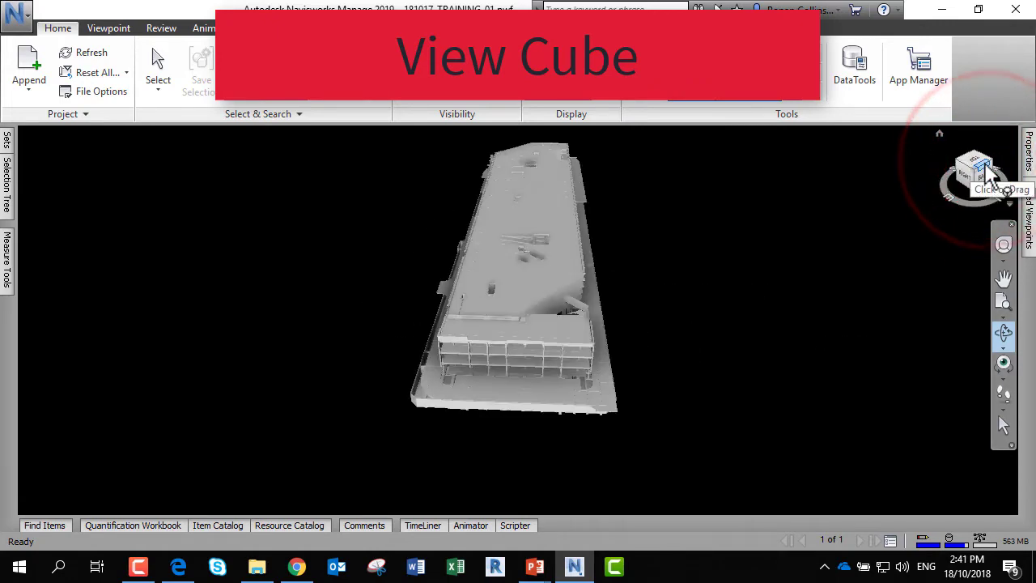
pyautogui.moveTo(997, 170); pyautogui.dragTo(818, 166)
# - Orbit to a diagonal left view, then side elevation, oblique-below and oblique-above views
pyautogui.click(984, 212)
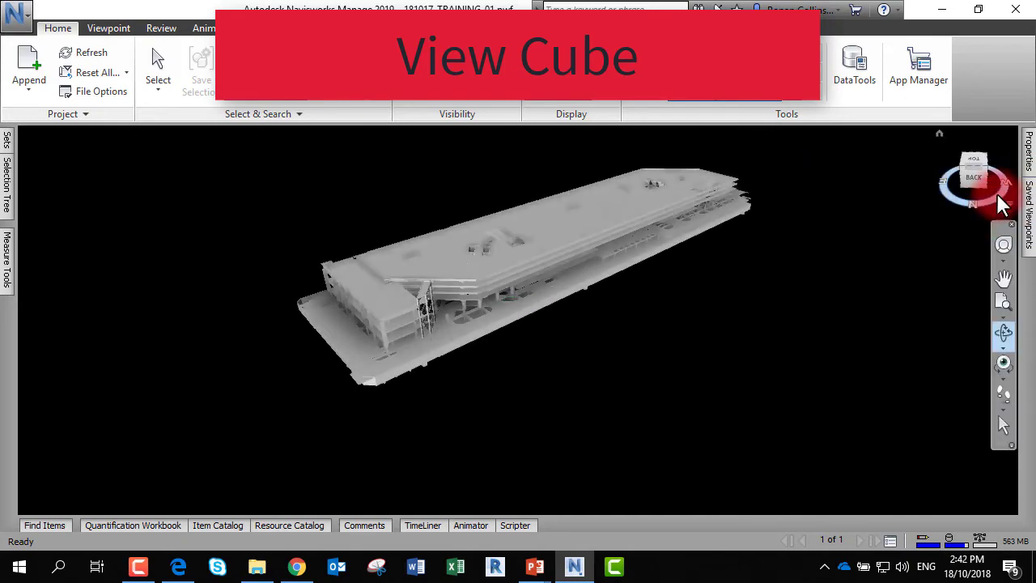
pyautogui.moveTo(1005, 196); pyautogui.dragTo(393, 139)
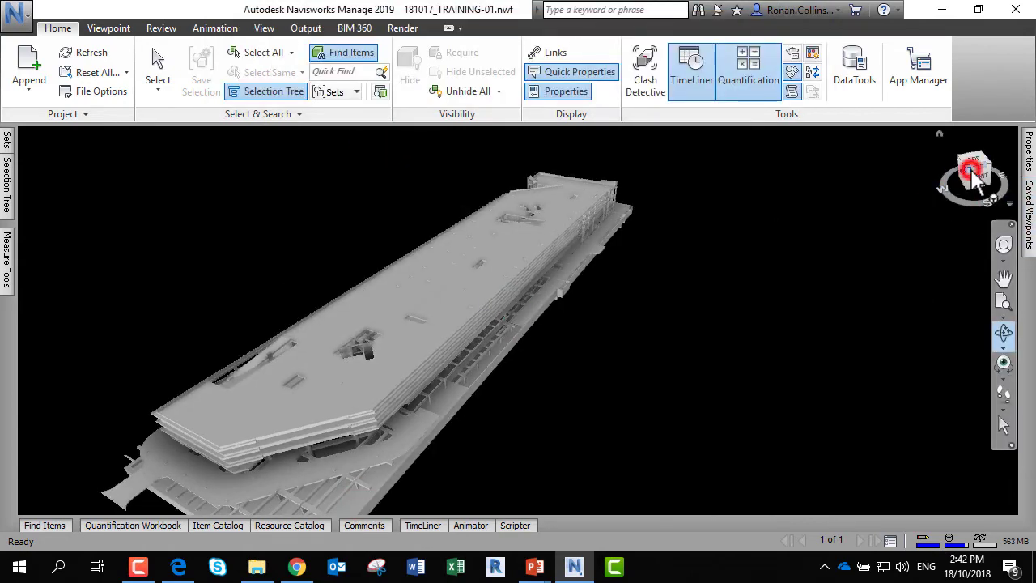
pyautogui.click(973, 174)
pyautogui.click(974, 178)
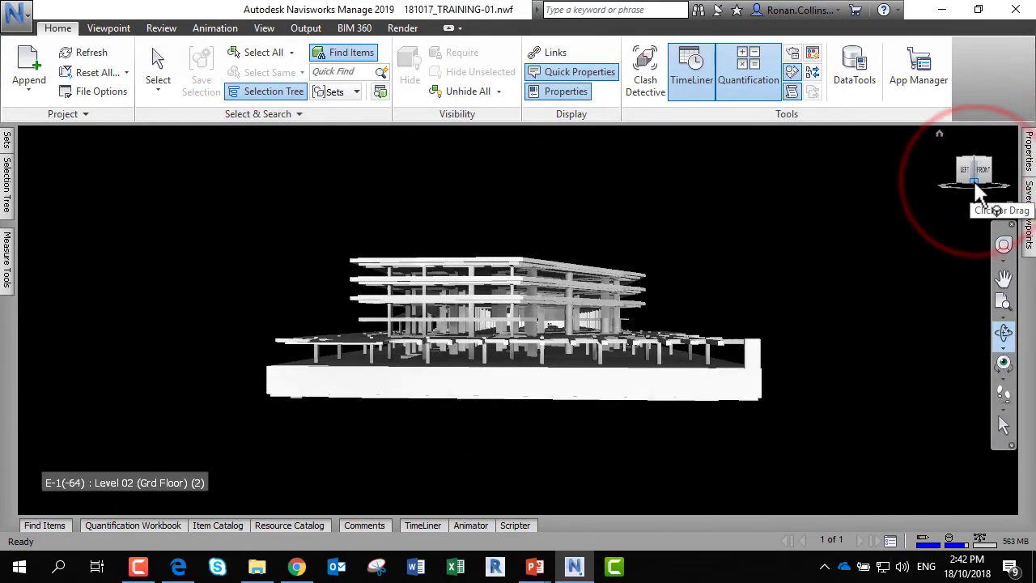
pyautogui.click(975, 185)
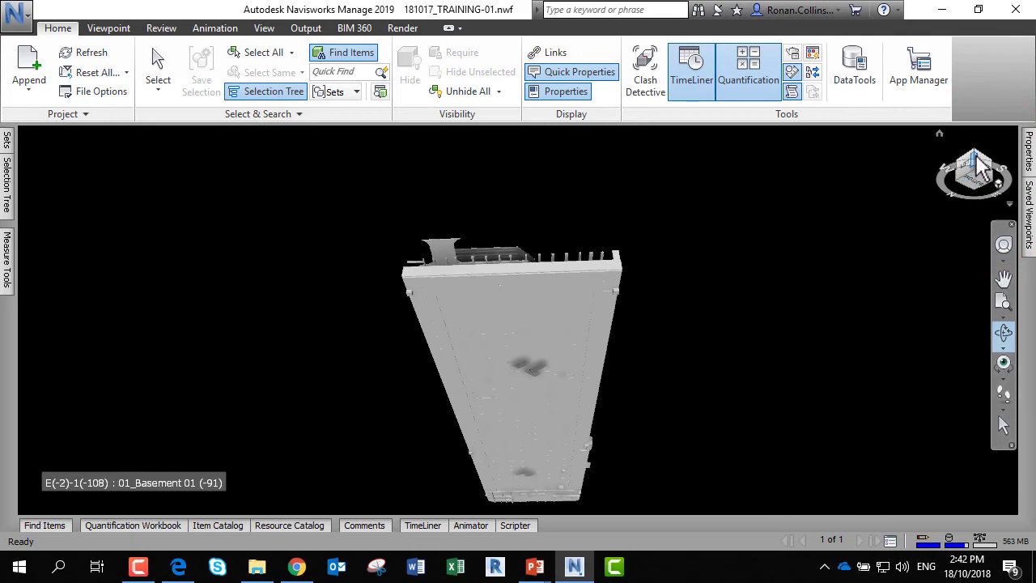
pyautogui.click(976, 154)
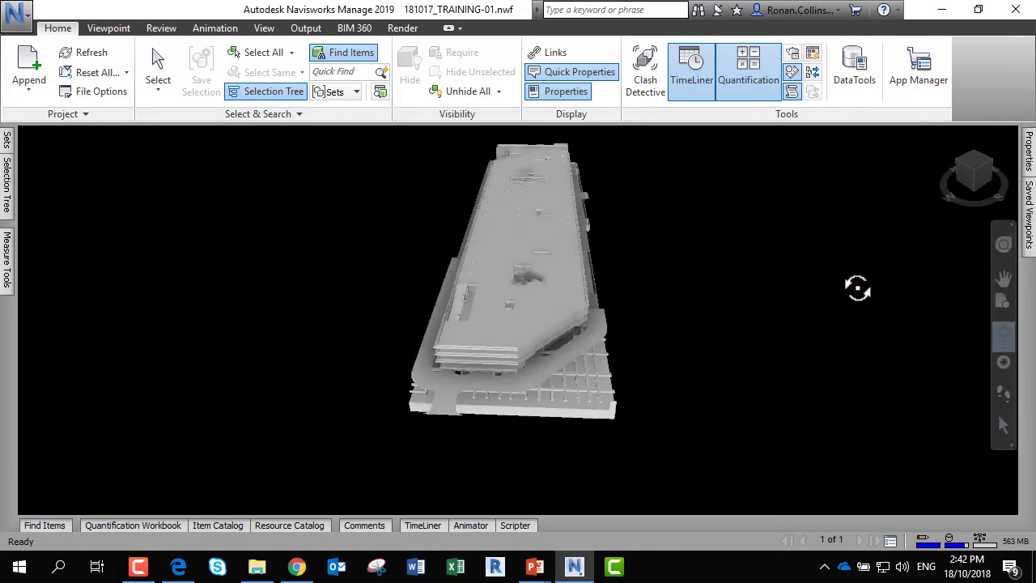